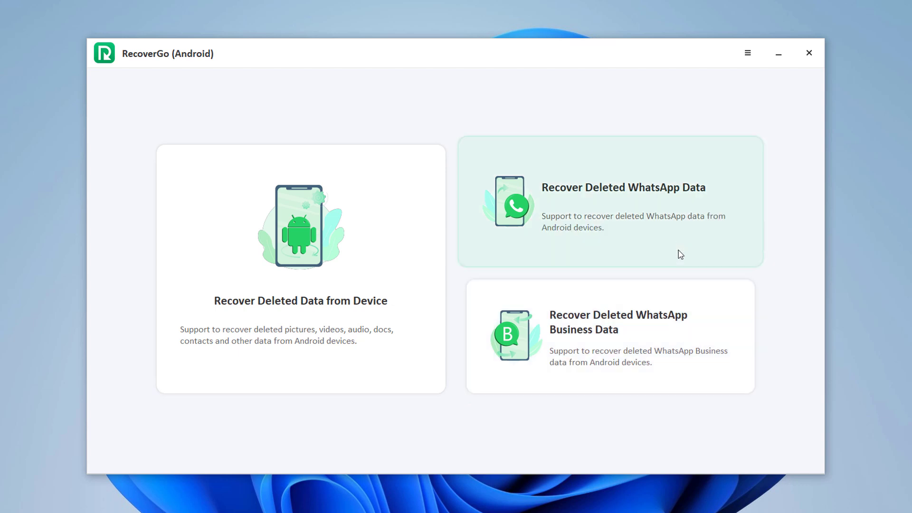
Step: Start a Recover Deleted WhatsApp Data session for the connected Galaxy A51
{"action": "left_click", "coordinate": [678, 238]}
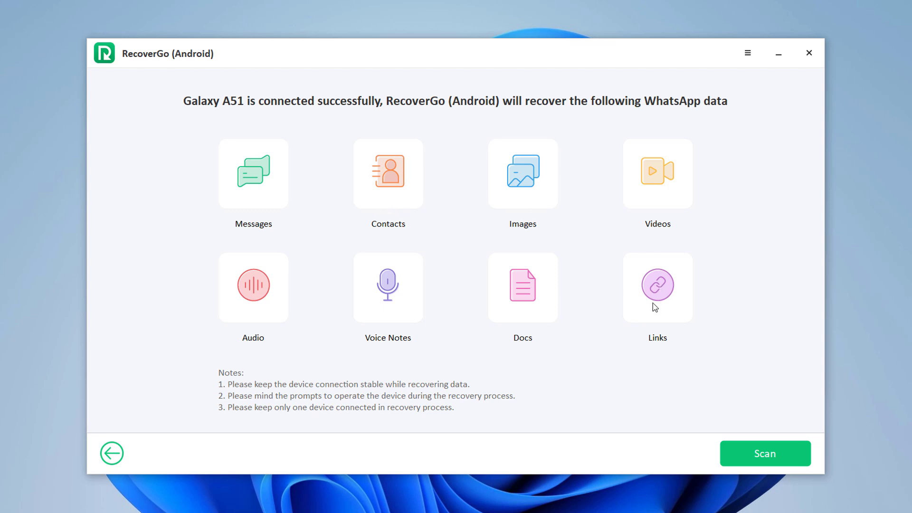
Step: Scan the Galaxy A51's WhatsApp data, confirming WhatsApp is logged in and activated on the phone
{"action": "left_click", "coordinate": [798, 459]}
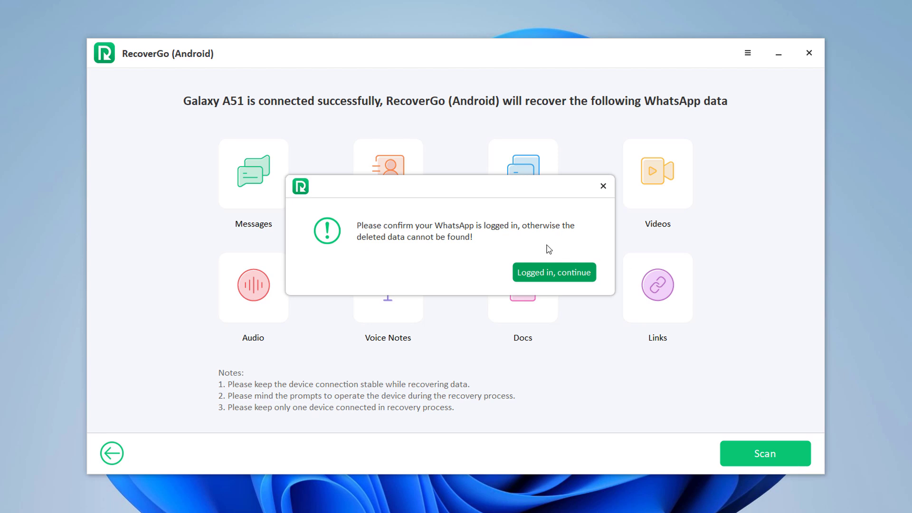
{"action": "left_click", "coordinate": [546, 275]}
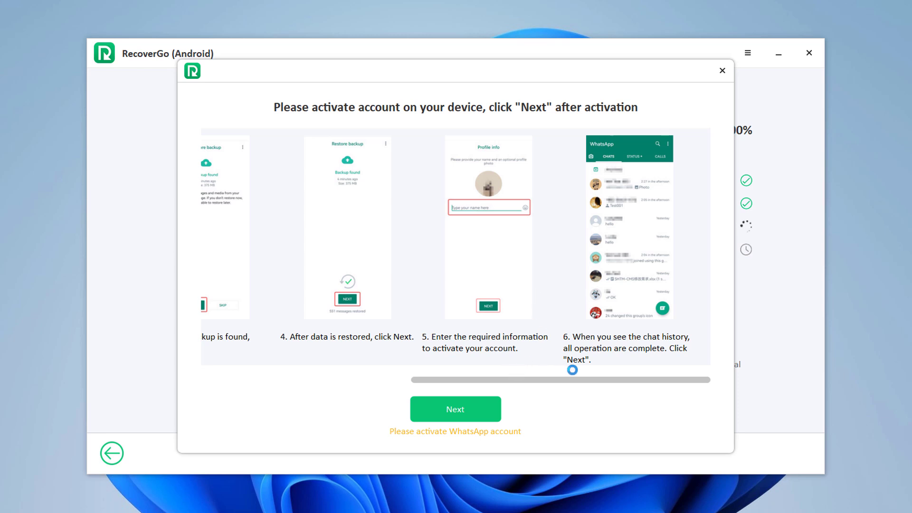
{"action": "left_click", "coordinate": [470, 408]}
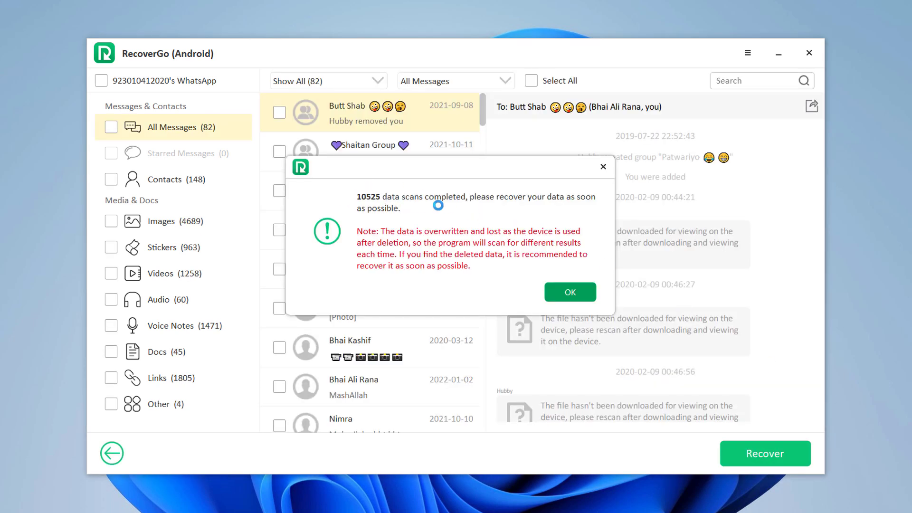
Step: Dismiss the scan-complete notice and browse two recovered chat conversations in the message list
{"action": "left_click", "coordinate": [572, 290]}
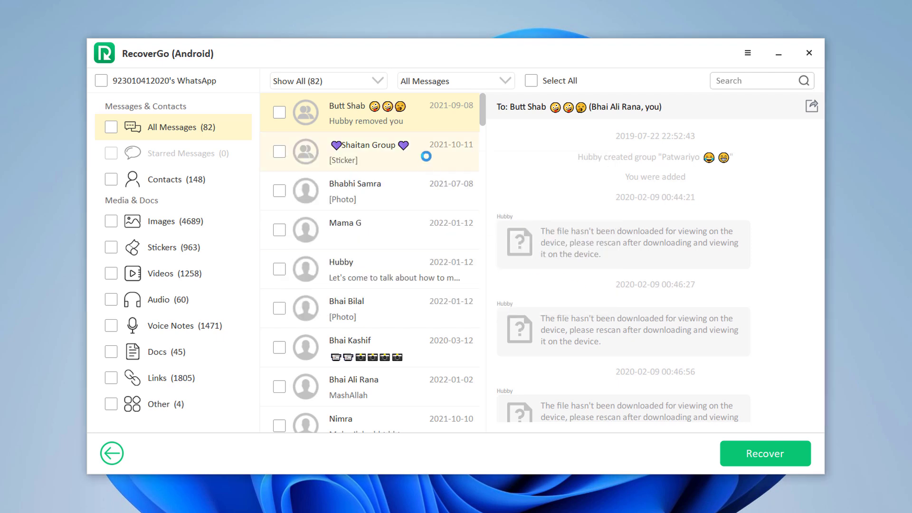
{"action": "scroll", "coordinate": [418, 137], "scroll_direction": "down", "scroll_amount": 6}
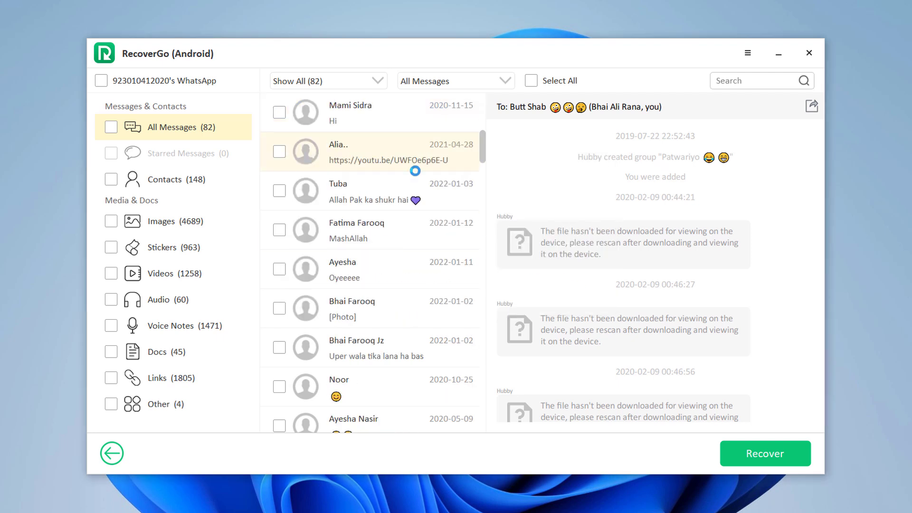
{"action": "left_click", "coordinate": [391, 266]}
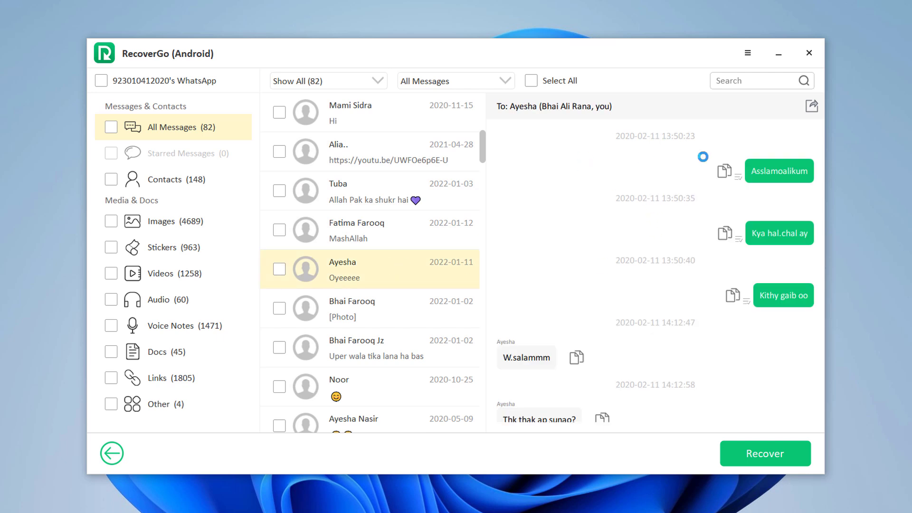
{"action": "scroll", "coordinate": [723, 299], "scroll_direction": "down", "scroll_amount": 3}
{"action": "scroll", "coordinate": [722, 304], "scroll_direction": "down", "scroll_amount": 7}
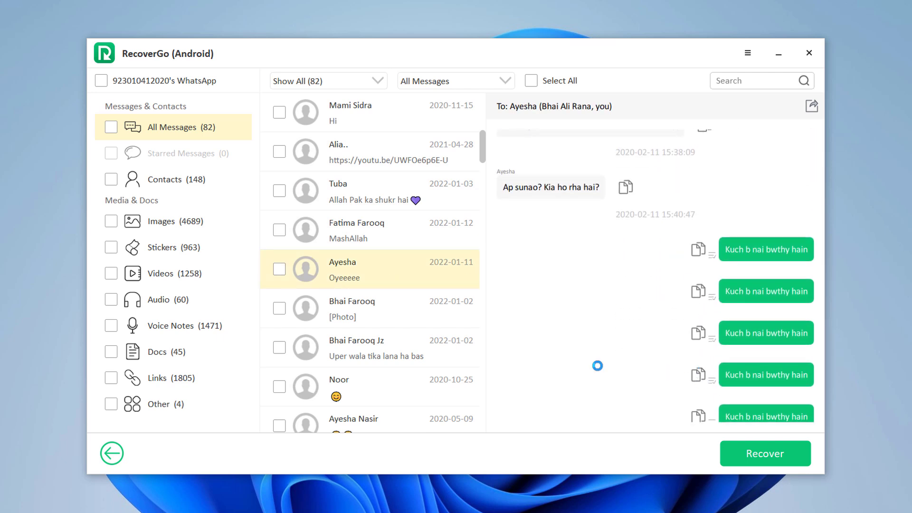
{"action": "left_click", "coordinate": [377, 312]}
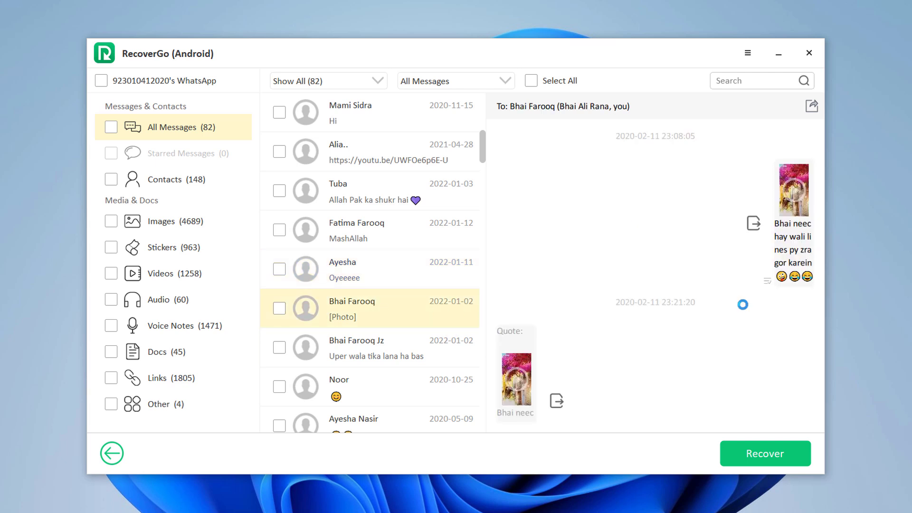
{"action": "key", "text": "Page_Down"}
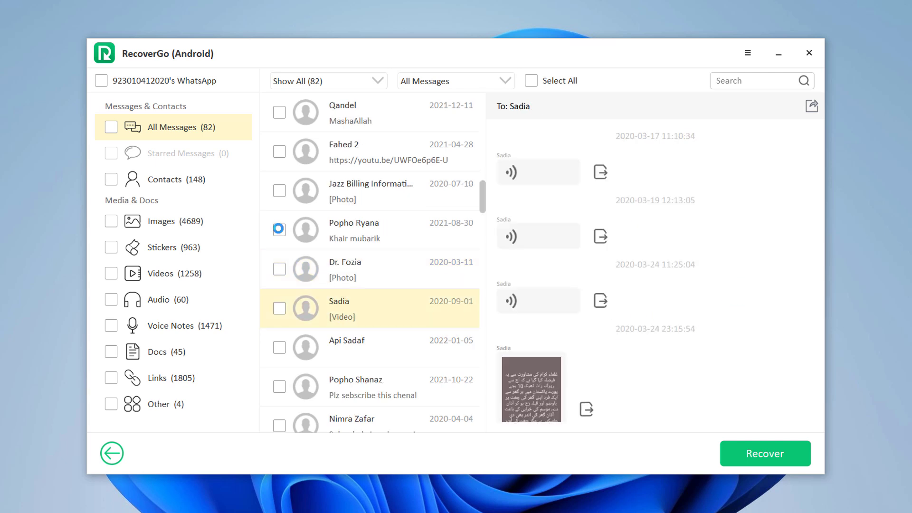
Step: Preview recovered contacts, images, stickers, videos, audio, voice notes, documents and Other files, then tick All Messages (82)
{"action": "left_click", "coordinate": [148, 184]}
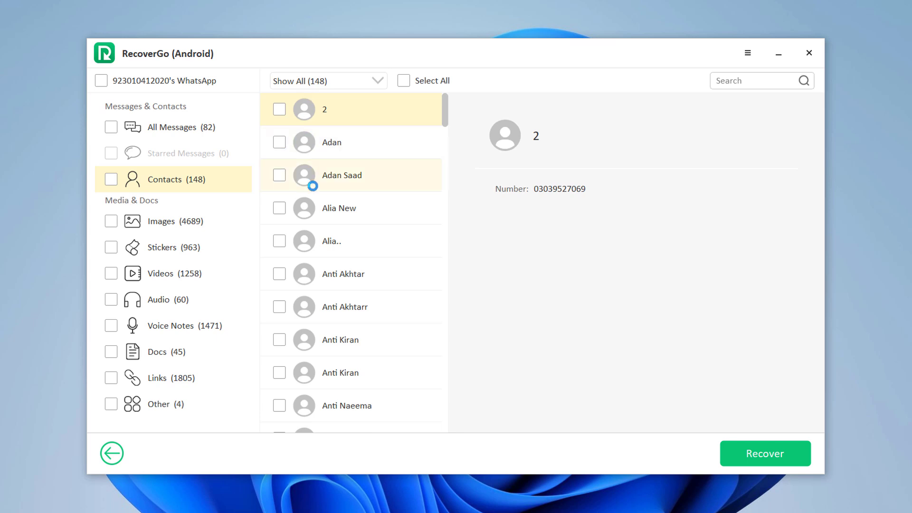
{"action": "left_click", "coordinate": [193, 221]}
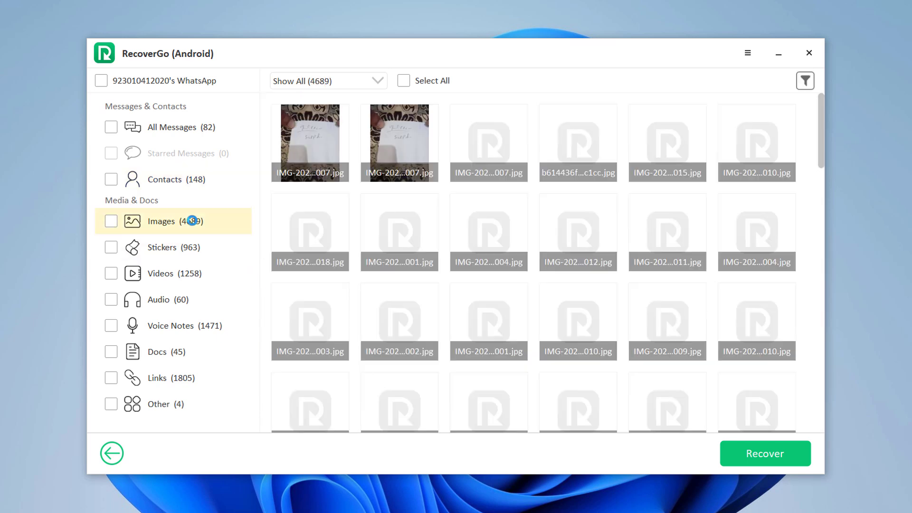
{"action": "left_click", "coordinate": [168, 249]}
{"action": "left_click", "coordinate": [166, 278]}
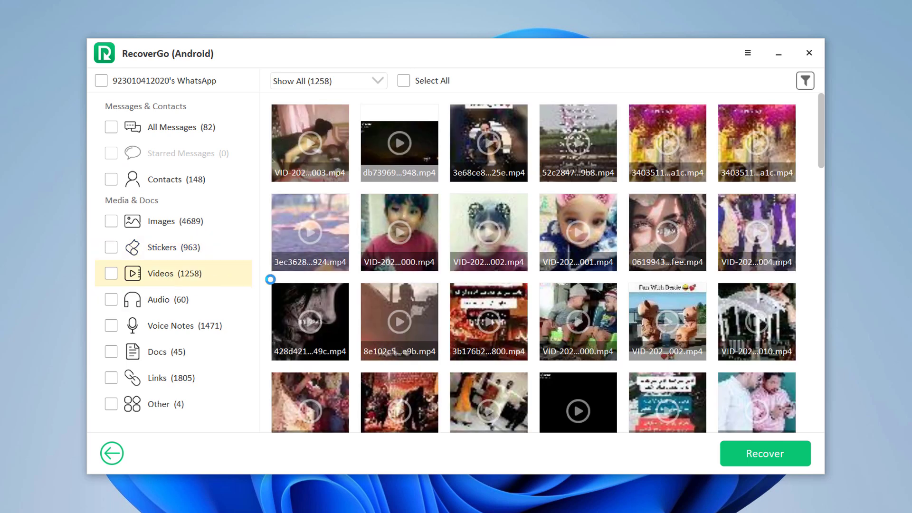
{"action": "left_click", "coordinate": [175, 300]}
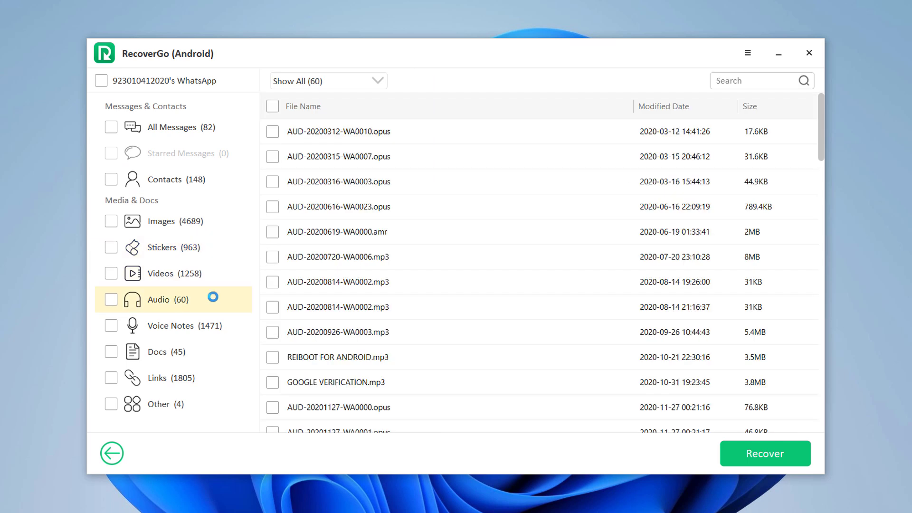
{"action": "scroll", "coordinate": [418, 235], "scroll_direction": "down", "scroll_amount": 15}
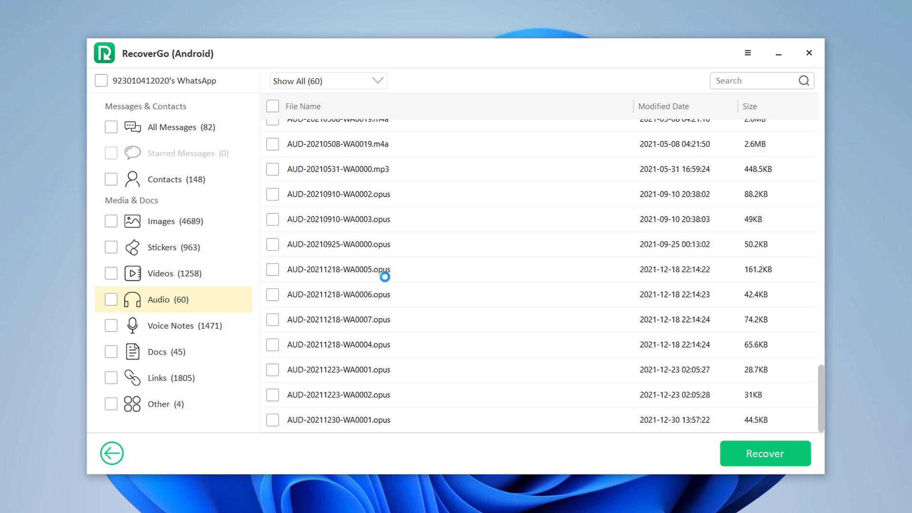
{"action": "left_click", "coordinate": [210, 326]}
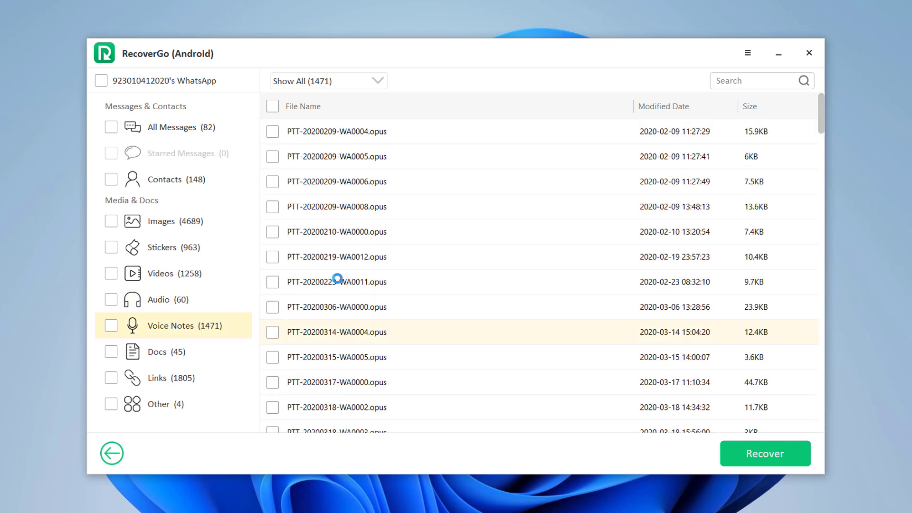
{"action": "left_click", "coordinate": [202, 349]}
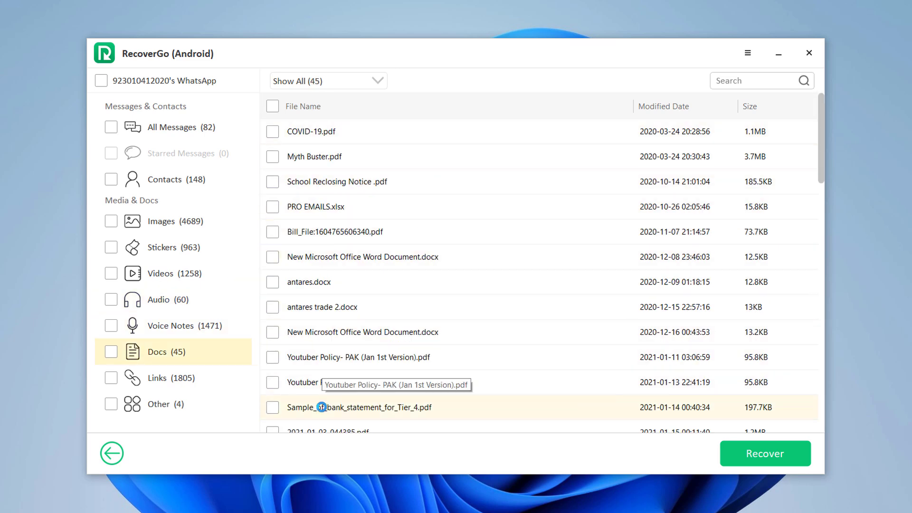
{"action": "scroll", "coordinate": [372, 232], "scroll_direction": "down", "scroll_amount": 10}
{"action": "left_click", "coordinate": [157, 404]}
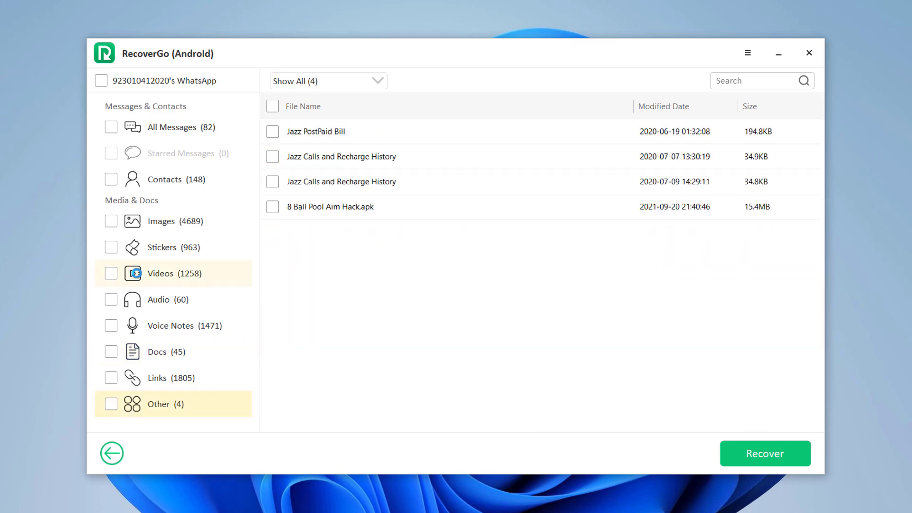
{"action": "left_click", "coordinate": [108, 129]}
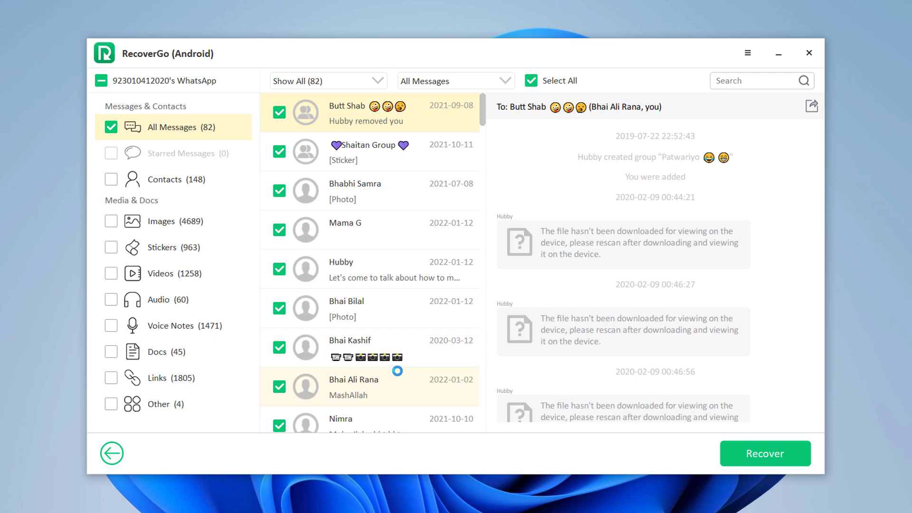
Step: Add the 148 contacts to the ticked messages and recover them, restoring 9486 items
{"action": "left_click", "coordinate": [110, 179]}
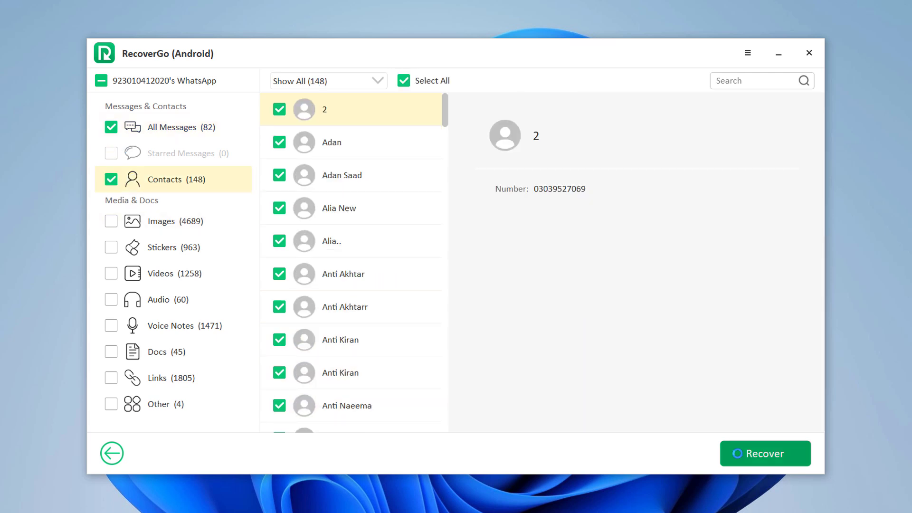
{"action": "left_click", "coordinate": [739, 453]}
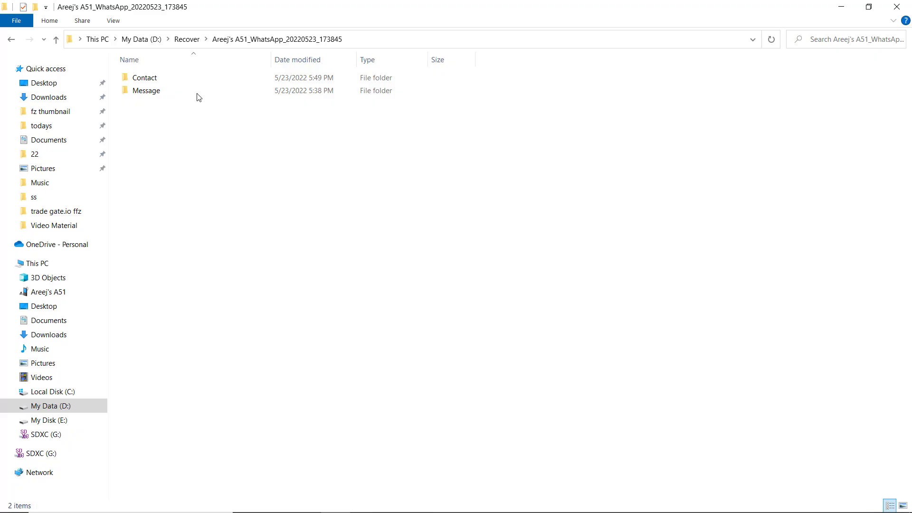
Step: Look inside the recovered Contact folder, then return to the A51 recovery folder
{"action": "left_click", "coordinate": [171, 84]}
{"action": "double_click", "coordinate": [172, 84]}
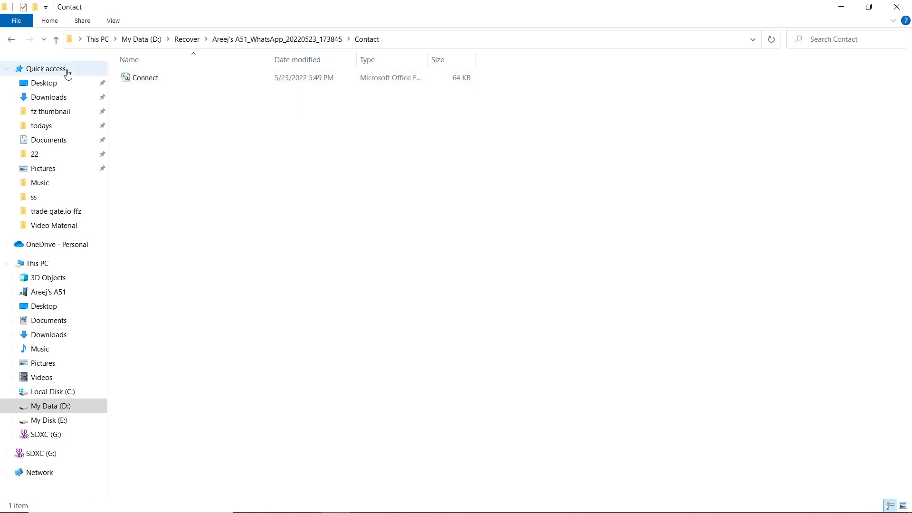
{"action": "left_click", "coordinate": [56, 39]}
Step: Open Message\HTML on D: and scroll through the 143 per-chat HTML files
{"action": "left_click", "coordinate": [144, 91]}
{"action": "double_click", "coordinate": [144, 91]}
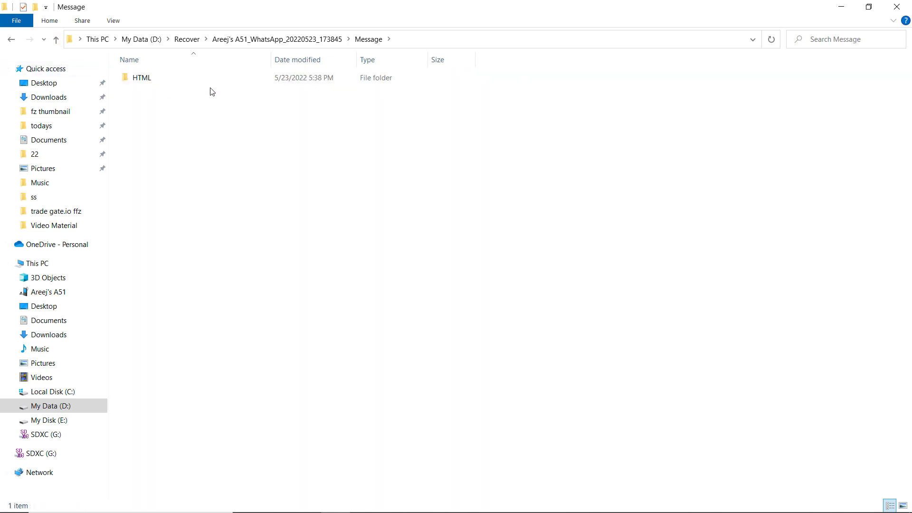
{"action": "double_click", "coordinate": [198, 82]}
{"action": "scroll", "coordinate": [280, 200], "scroll_direction": "down", "scroll_amount": 20}
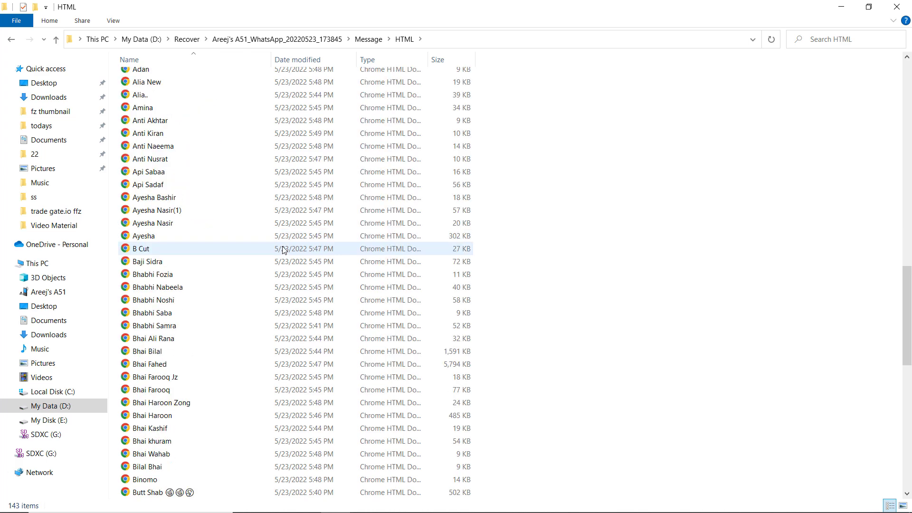
{"action": "scroll", "coordinate": [284, 257], "scroll_direction": "down", "scroll_amount": 3}
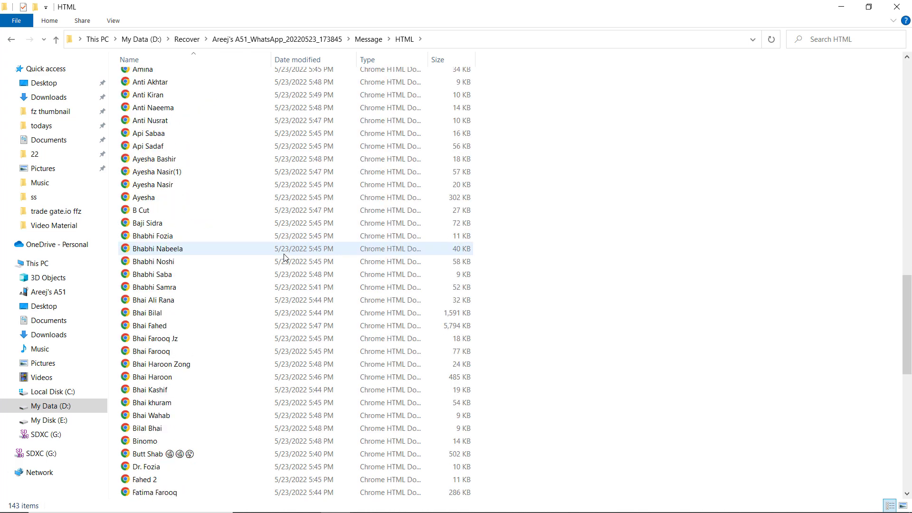
{"action": "scroll", "coordinate": [284, 261], "scroll_direction": "down", "scroll_amount": 4}
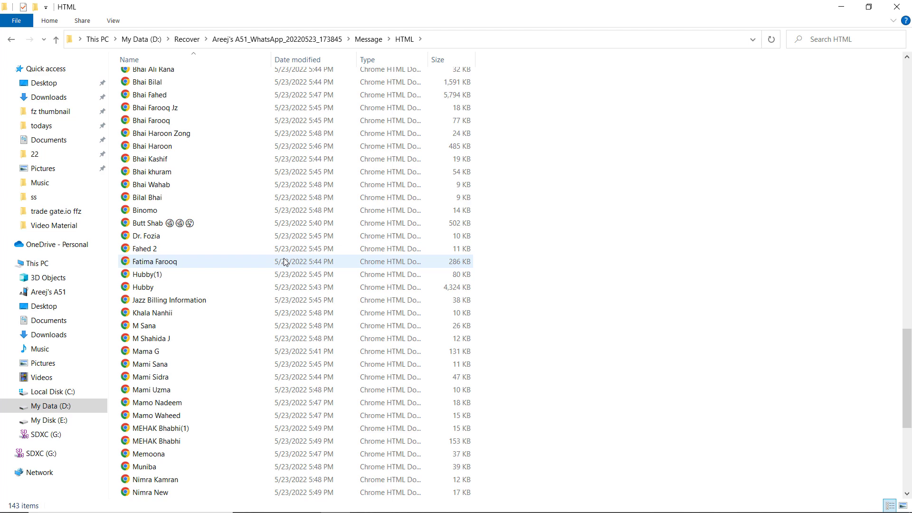
{"action": "scroll", "coordinate": [285, 261], "scroll_direction": "down", "scroll_amount": 7}
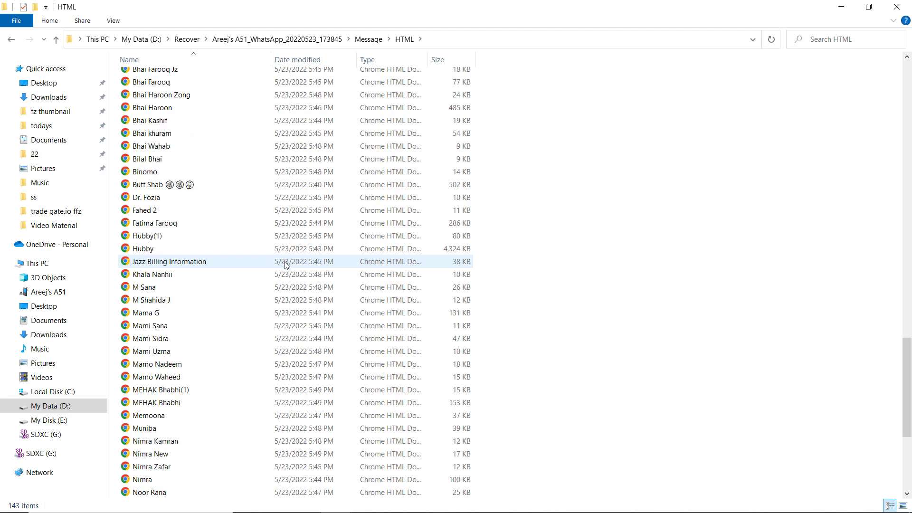